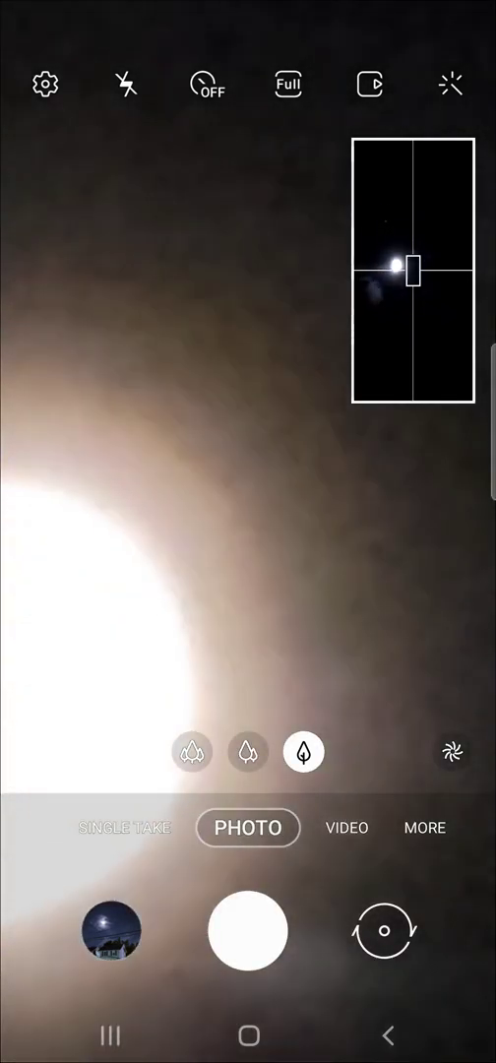
- Focus the maximum Space Zoom view on the bright moon as it drifts
{"action": "left_click", "coordinate": [356, 617]}
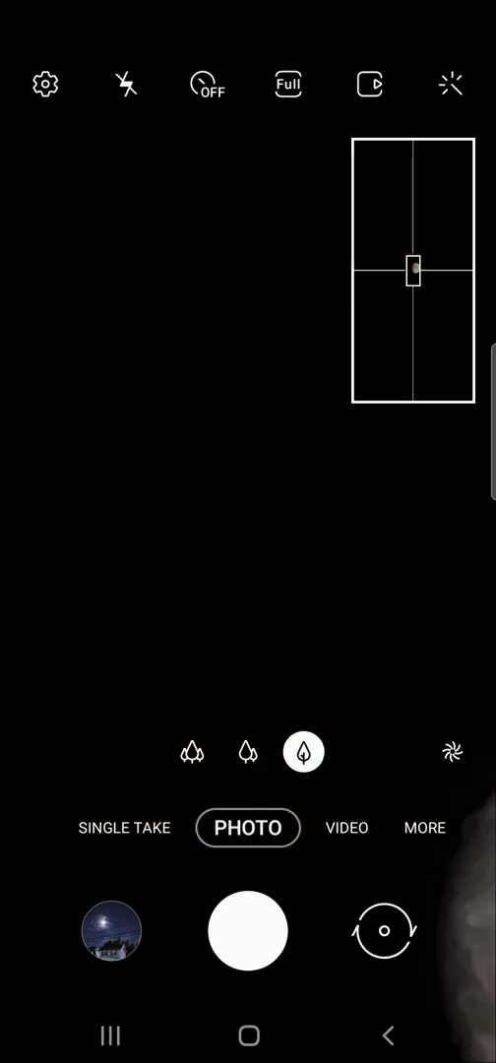
{"action": "left_click", "coordinate": [349, 684]}
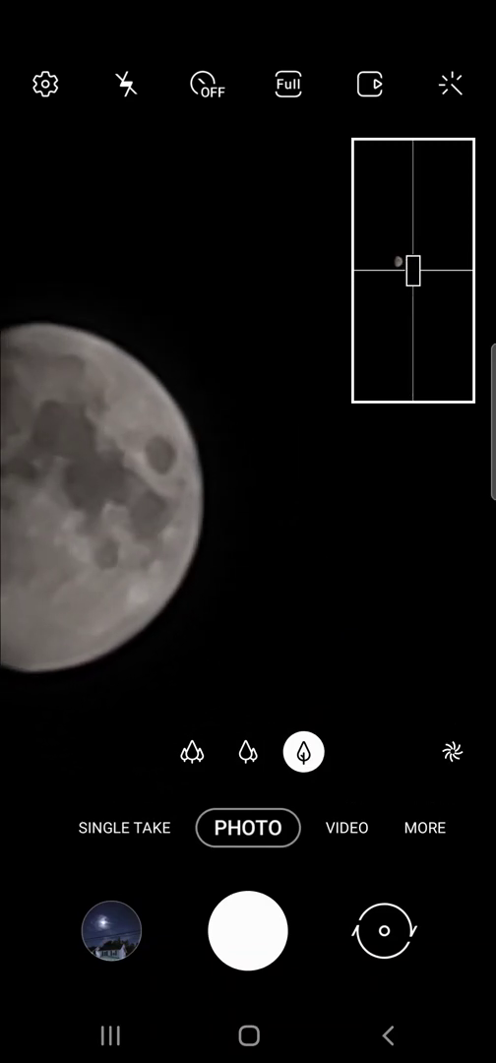
- Re-centre the moon and lock focus and exposure on its cratered surface
{"action": "left_click", "coordinate": [248, 463]}
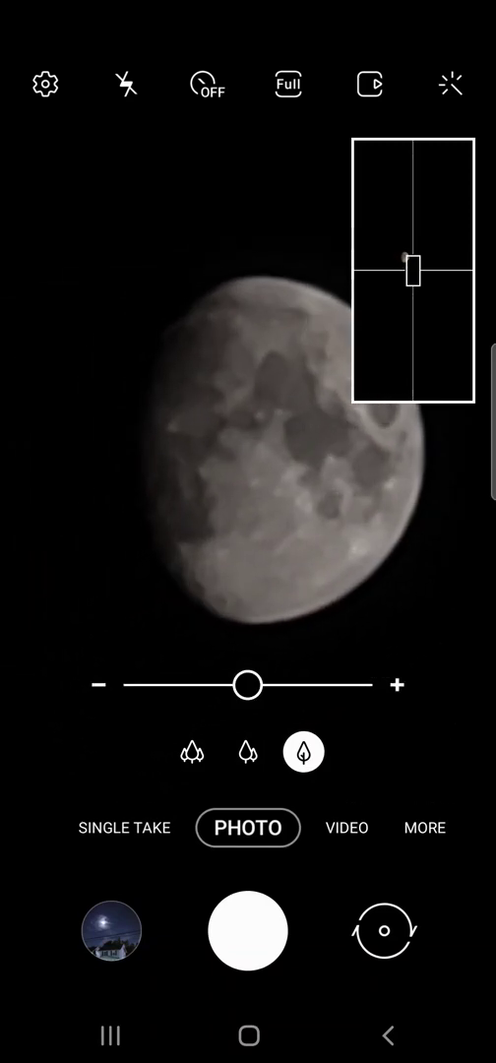
{"action": "left_click", "coordinate": [383, 598]}
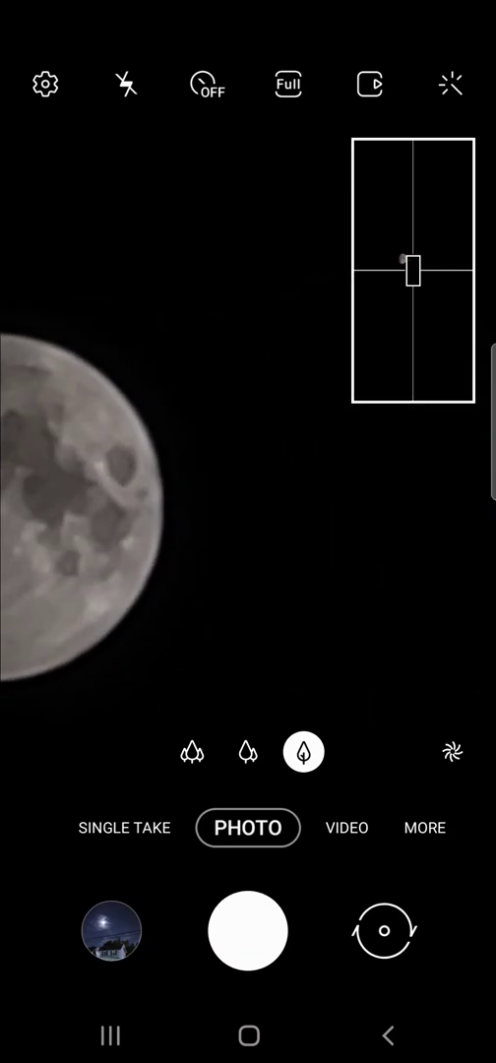
{"action": "left_click", "coordinate": [248, 463]}
{"action": "left_click", "coordinate": [366, 603]}
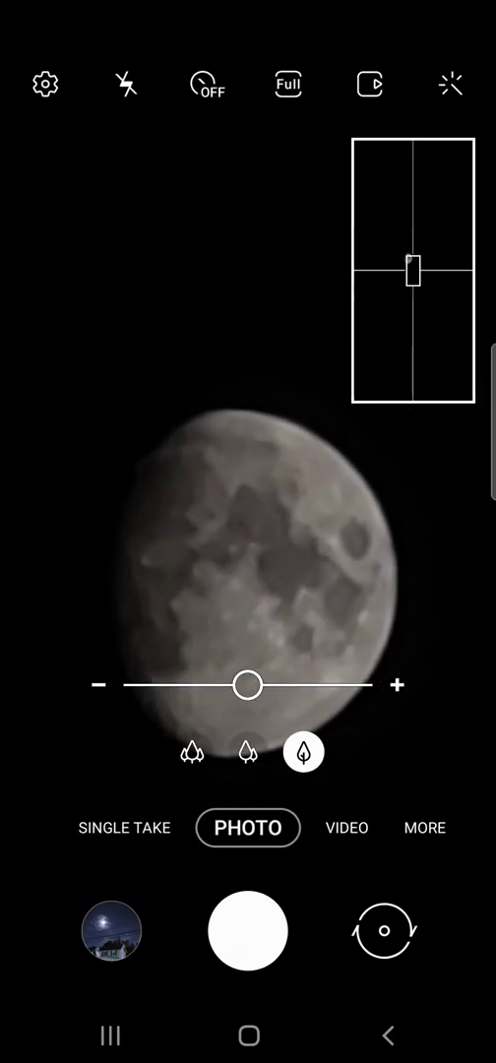
{"action": "left_click", "coordinate": [358, 616]}
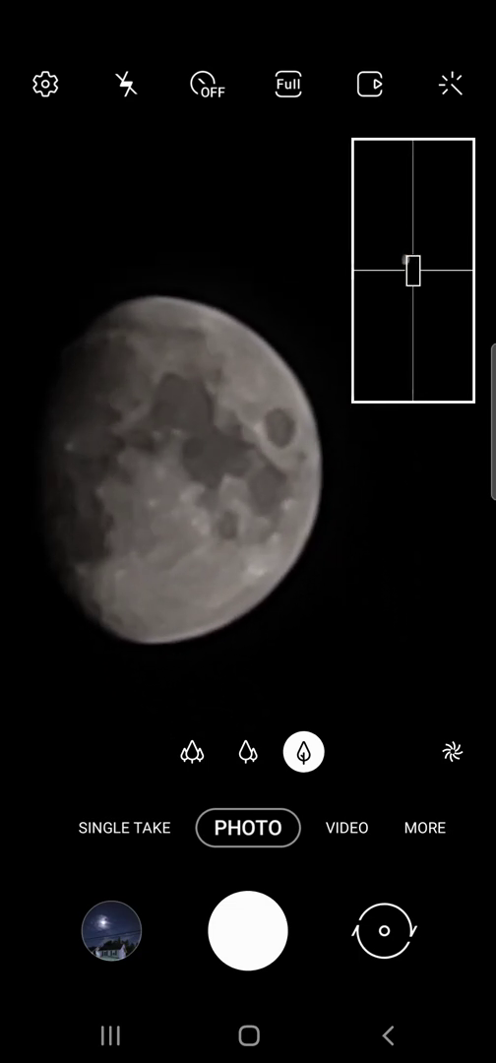
- Refocus on the lower-right part of the moon while holding steady
{"action": "left_click", "coordinate": [360, 637]}
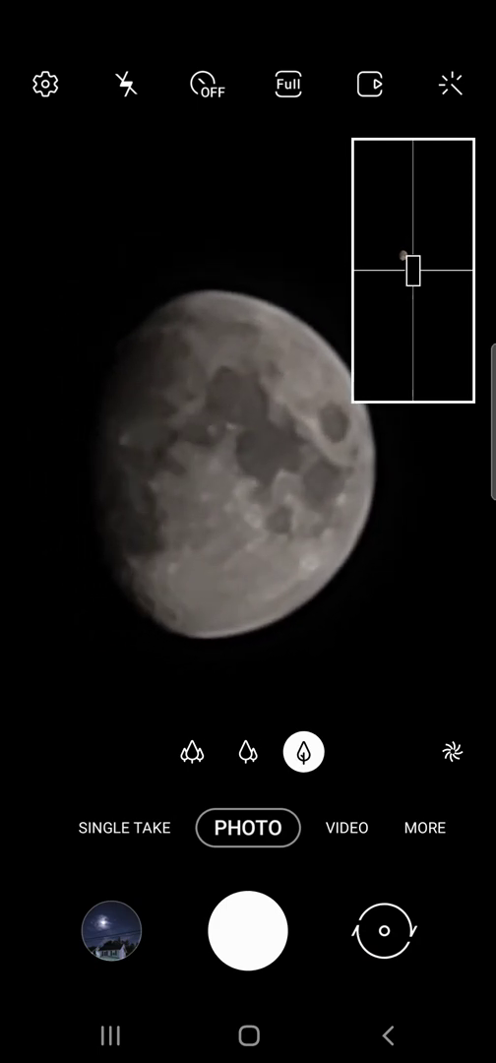
- Refocus on the moon after it moved, keeping it whole in frame
{"action": "left_click", "coordinate": [357, 623]}
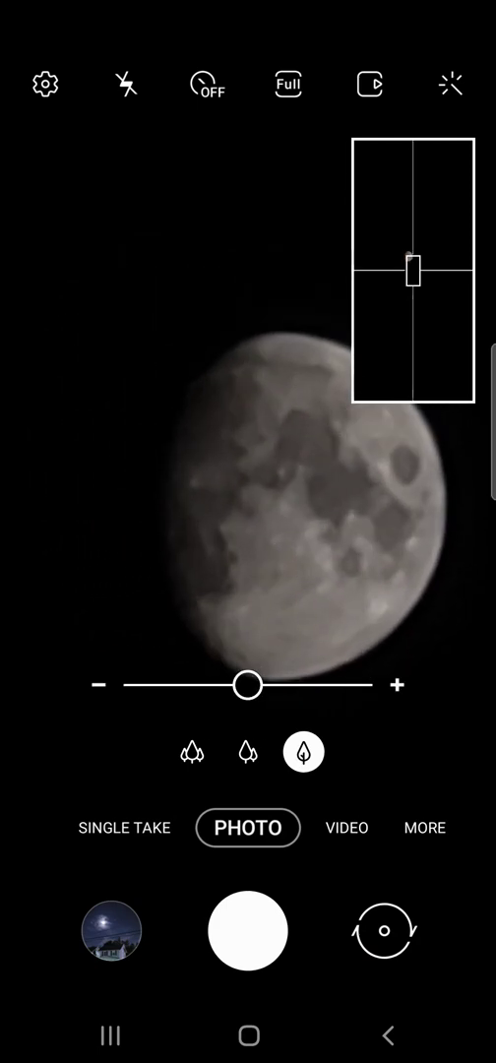